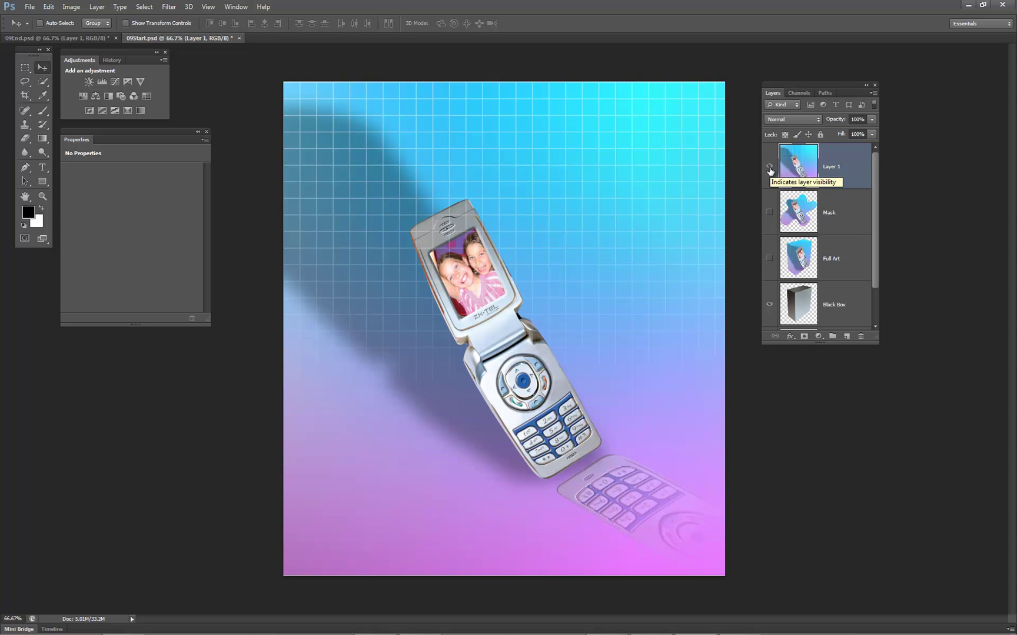
# Hide Layer 1 and briefly show the Mask layer's artwork over the box before hiding it again
pyautogui.click(769, 168)
pyautogui.click(770, 213)
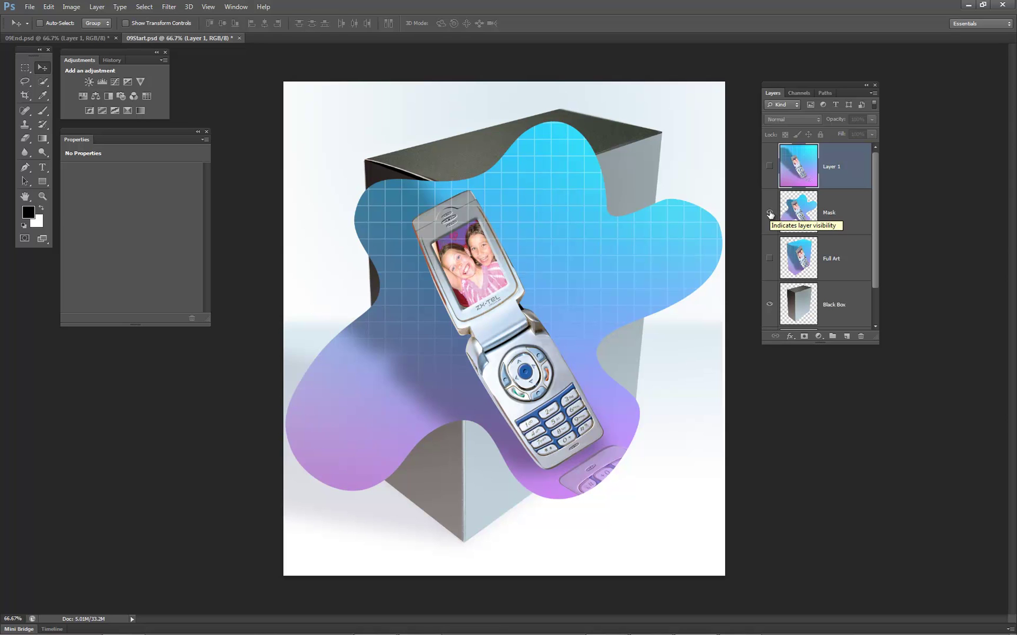
pyautogui.click(770, 213)
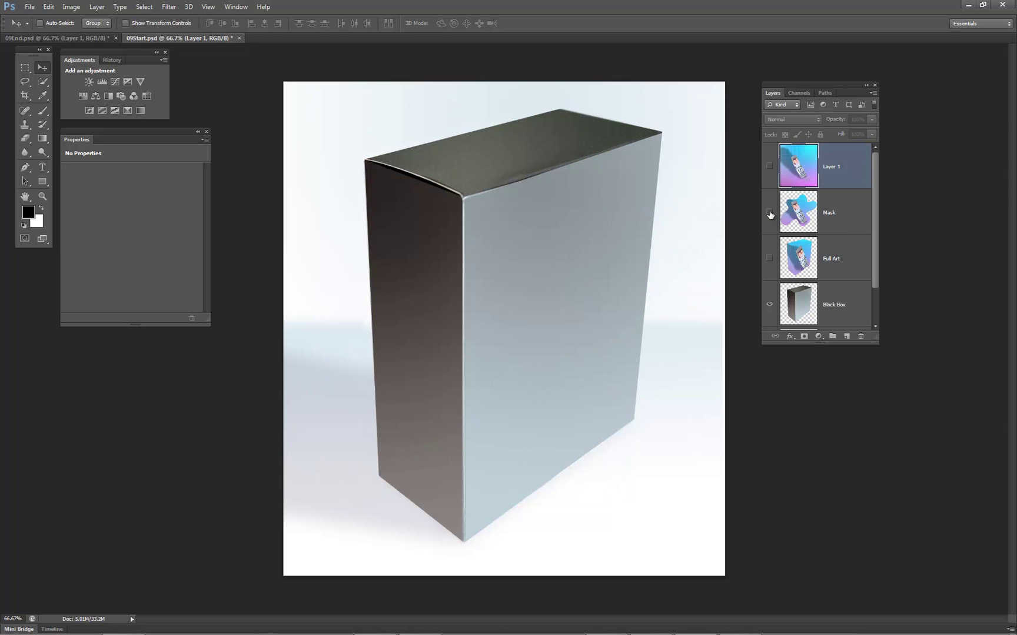
# Show Layer 1, select and copy its entire phone artwork, and hide the layer
pyautogui.click(770, 167)
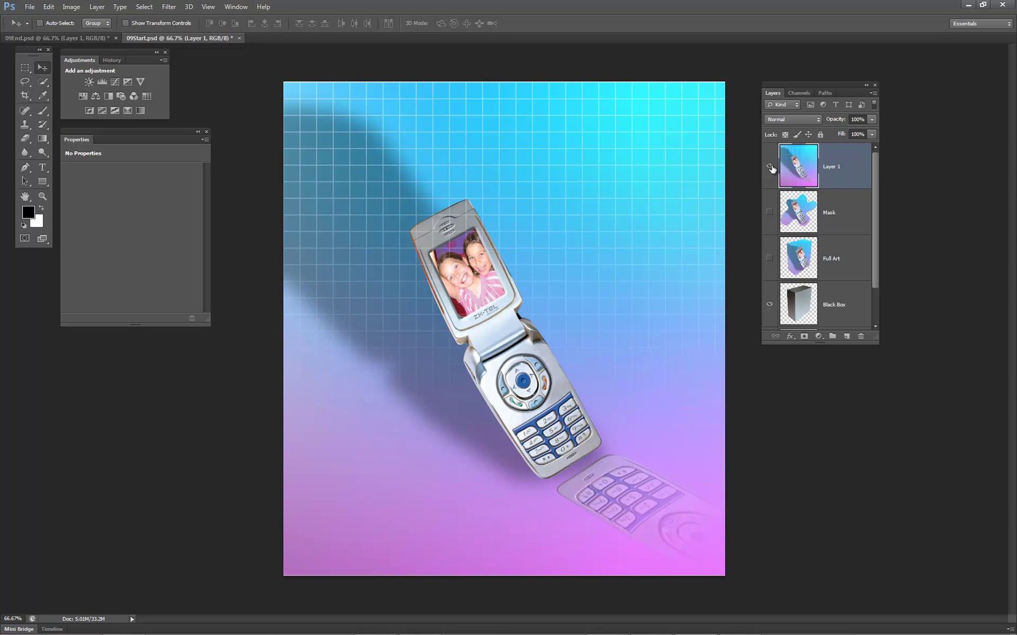
pyautogui.hotkey('ctrl', 'a')
pyautogui.click(769, 166)
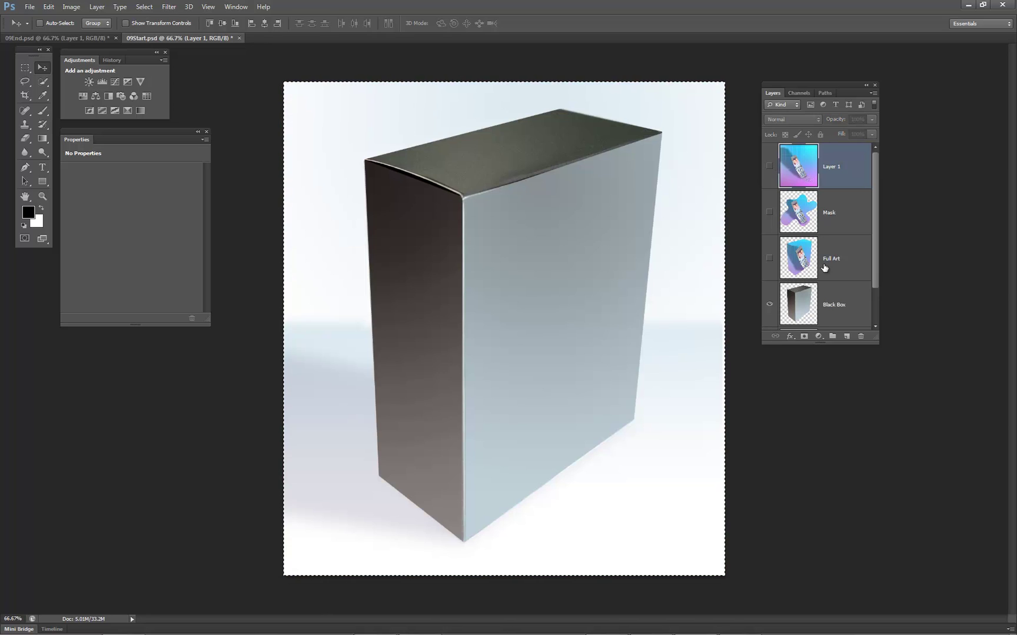
# Create a new empty layer directly above the Black Box layer
pyautogui.click(846, 299)
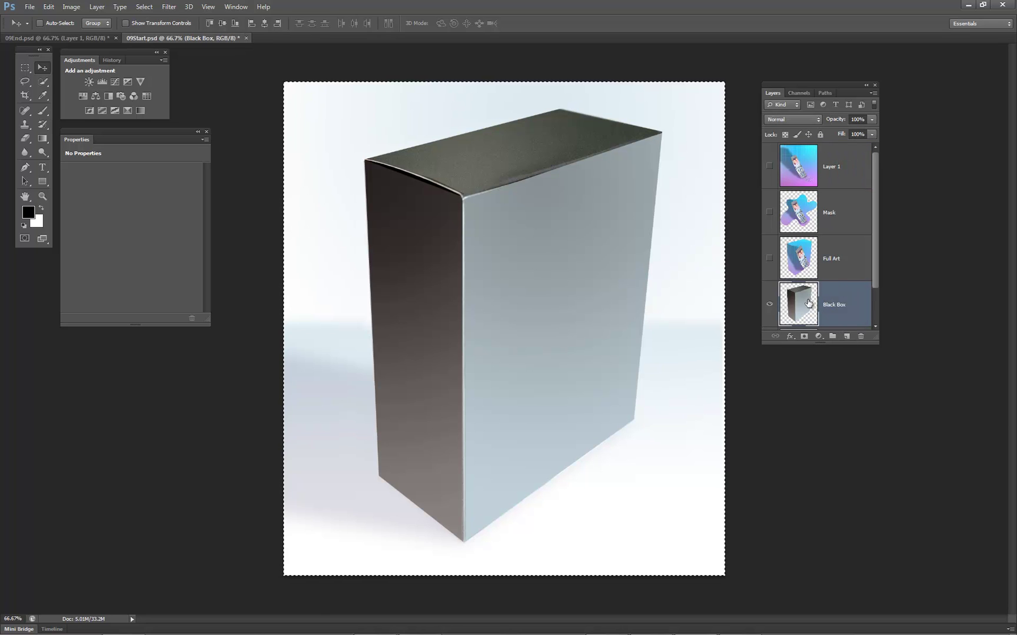
pyautogui.click(847, 337)
pyautogui.moveTo(874, 247); pyautogui.dragTo(878, 293)
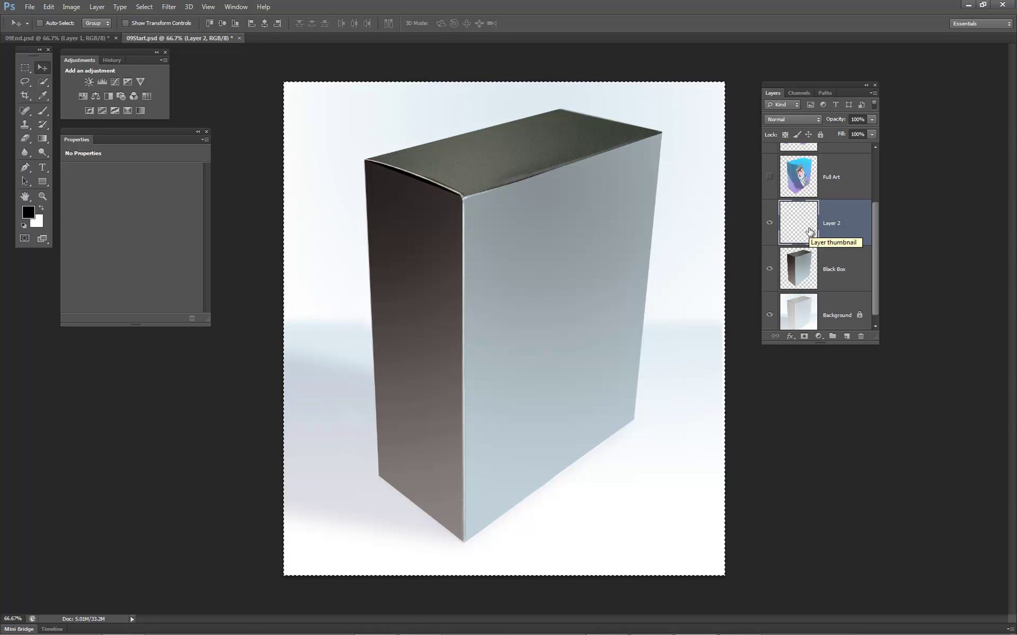
# Start the Vanishing Point filter and define a perspective plane on the four corners of the box's wide front face
pyautogui.click(170, 9)
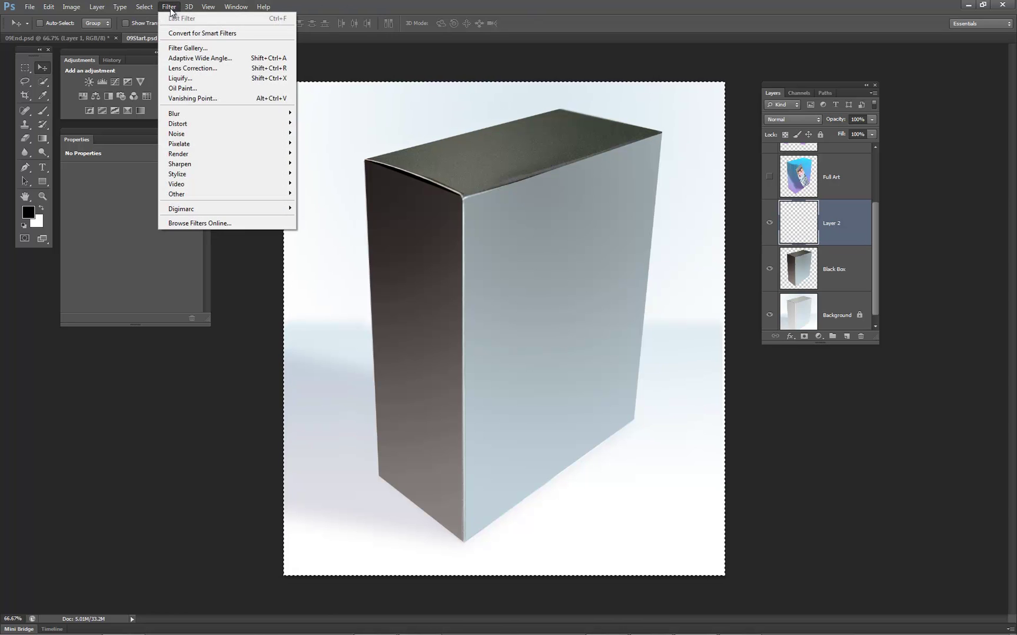
pyautogui.click(213, 101)
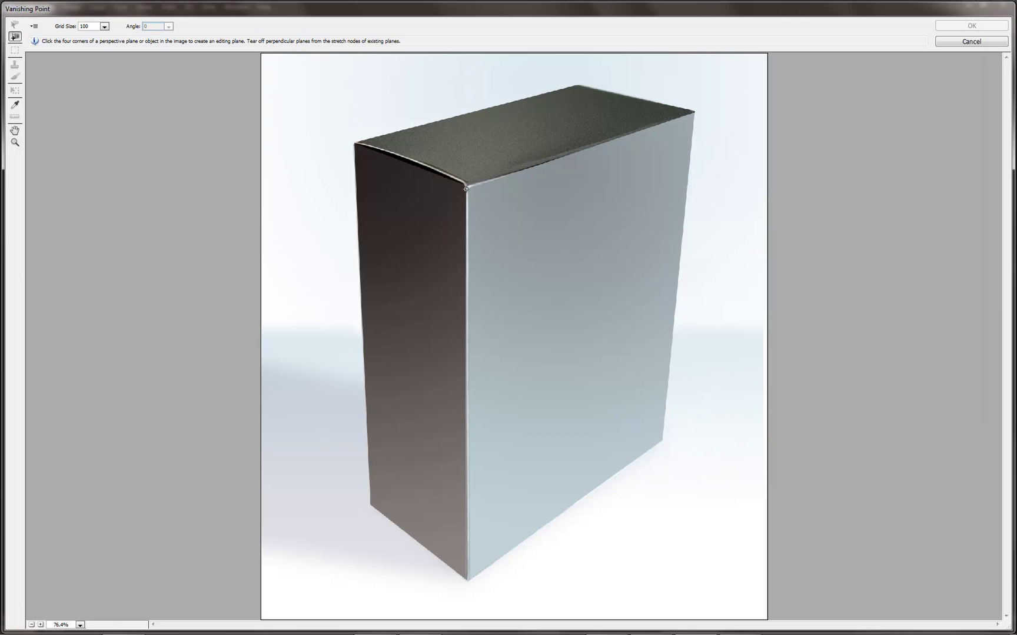
pyautogui.click(467, 186)
pyautogui.click(695, 112)
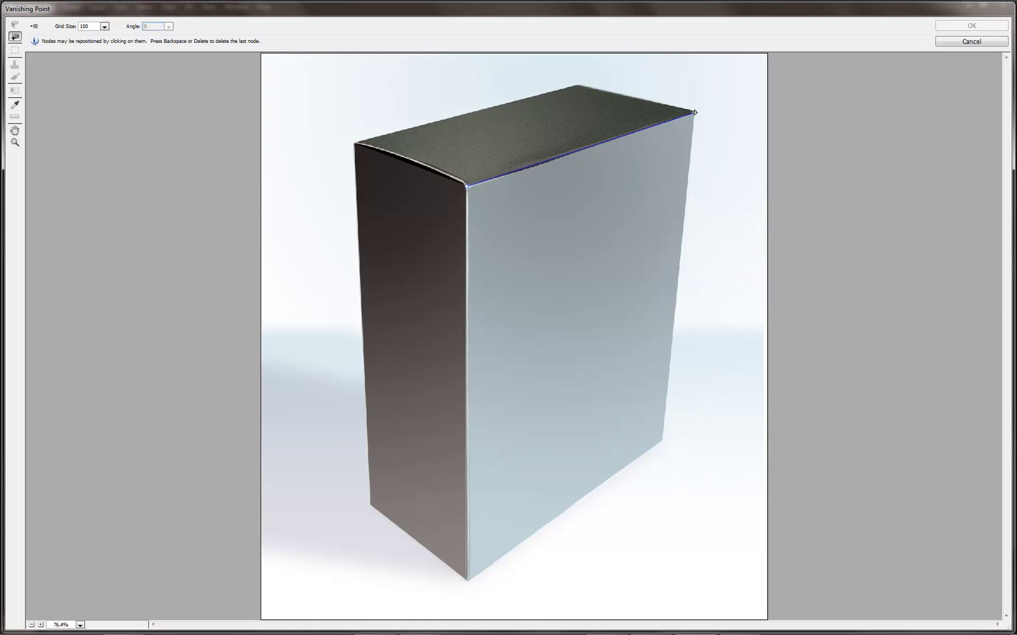
pyautogui.click(663, 440)
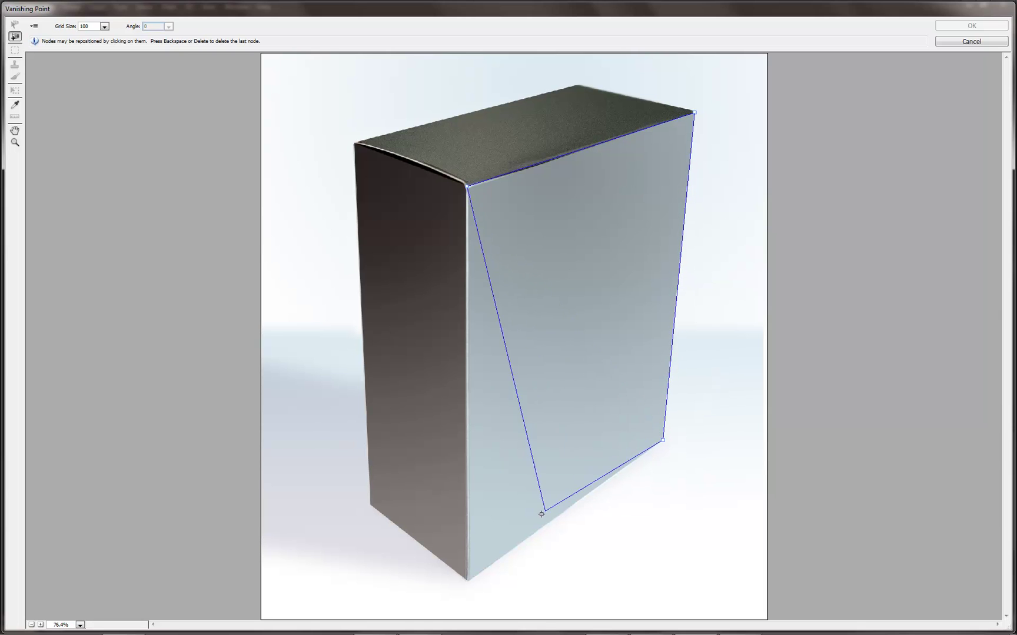
pyautogui.click(467, 582)
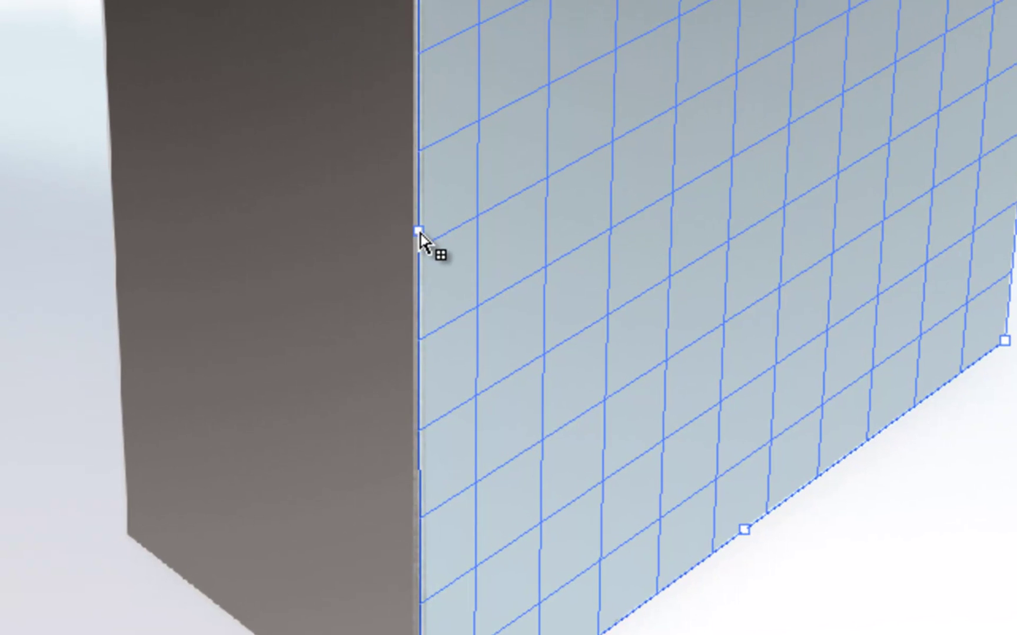
# Tear off a perpendicular plane over the box's dark narrow side and align its outer corners with the box
pyautogui.moveTo(468, 405); pyautogui.dragTo(450, 400)
pyautogui.moveTo(366, 213); pyautogui.dragTo(104, 105)
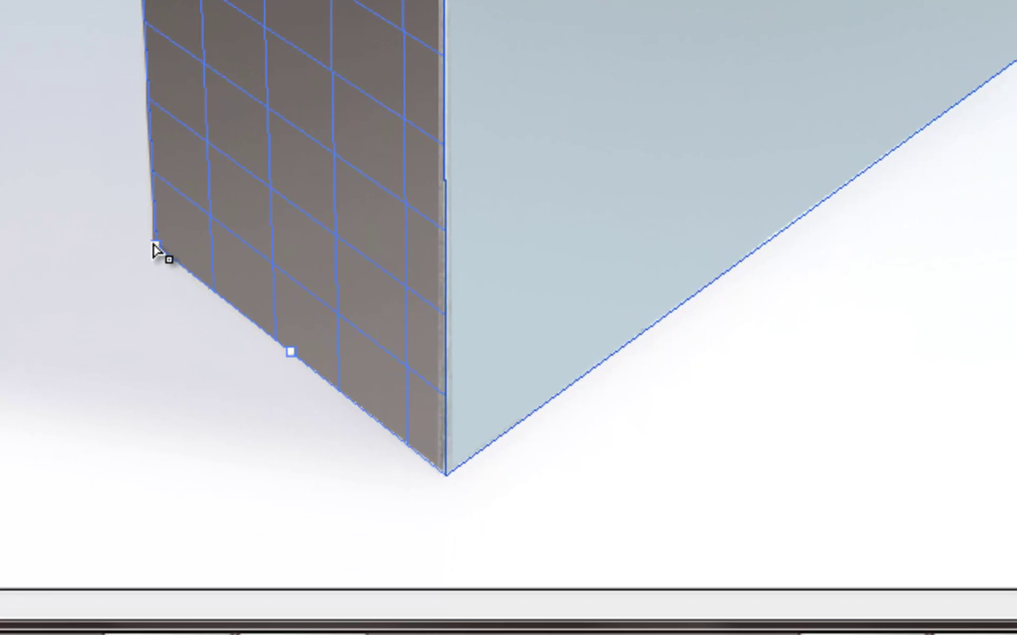
pyautogui.moveTo(153, 243); pyautogui.dragTo(155, 245)
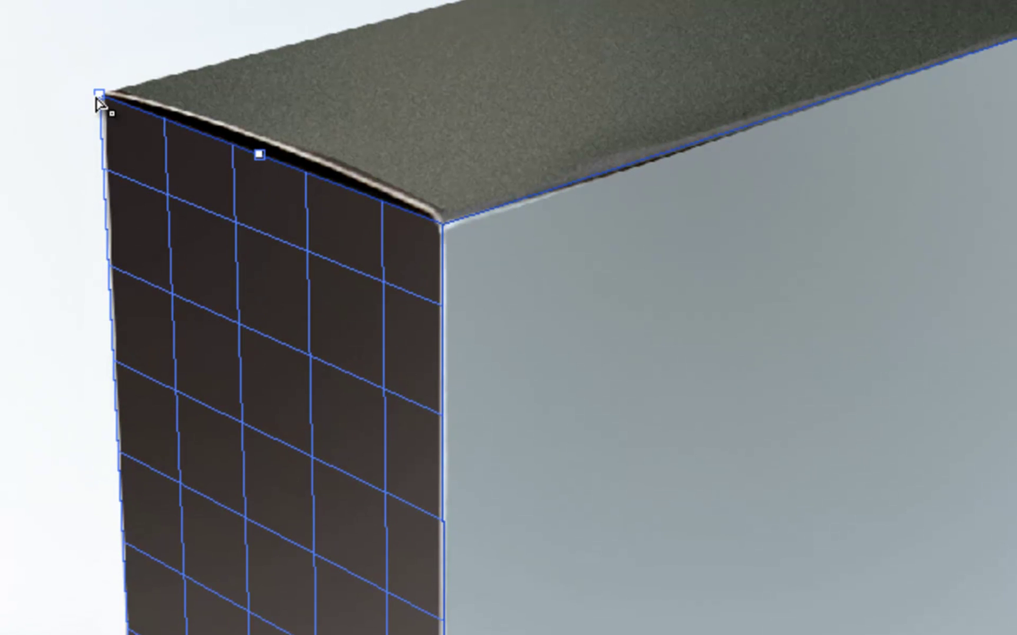
pyautogui.moveTo(99, 96); pyautogui.dragTo(104, 96)
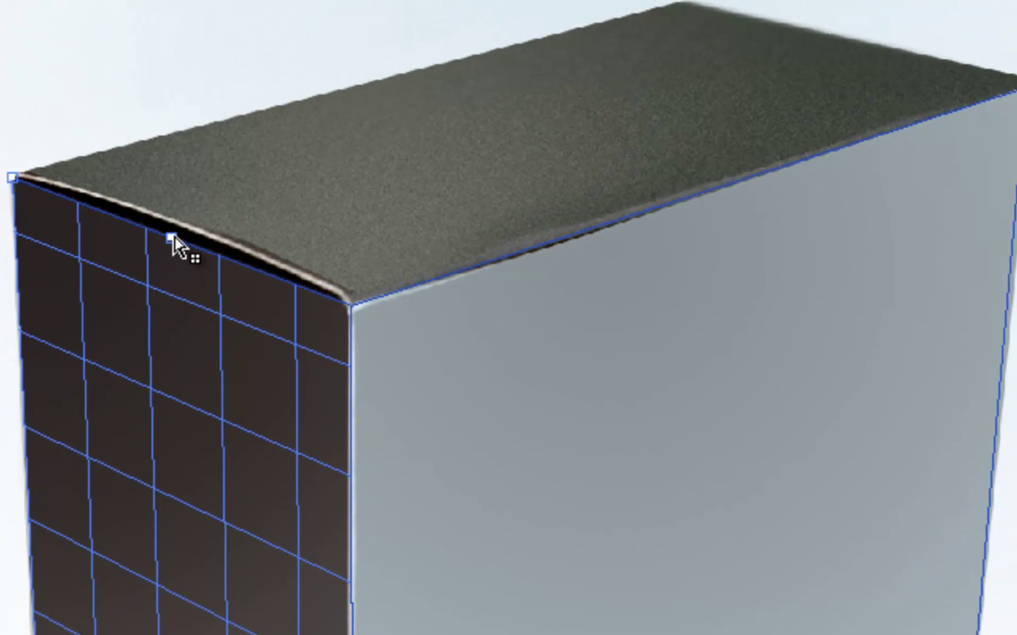
# Tear off a perpendicular plane across the box's top face and select all three planes together
pyautogui.moveTo(102, 303); pyautogui.dragTo(778, 104)
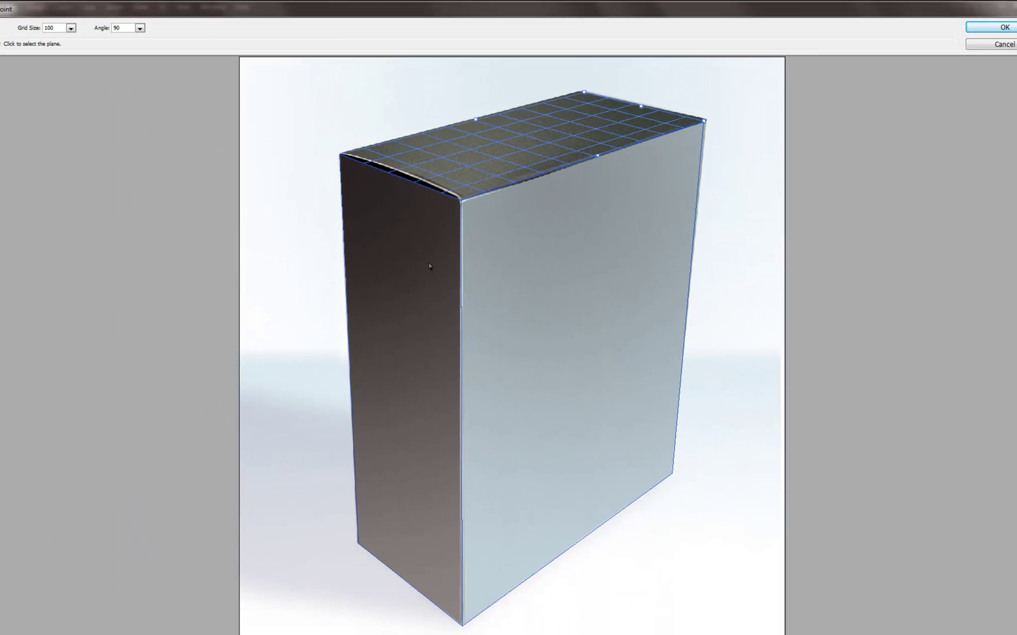
pyautogui.click(189, 552)
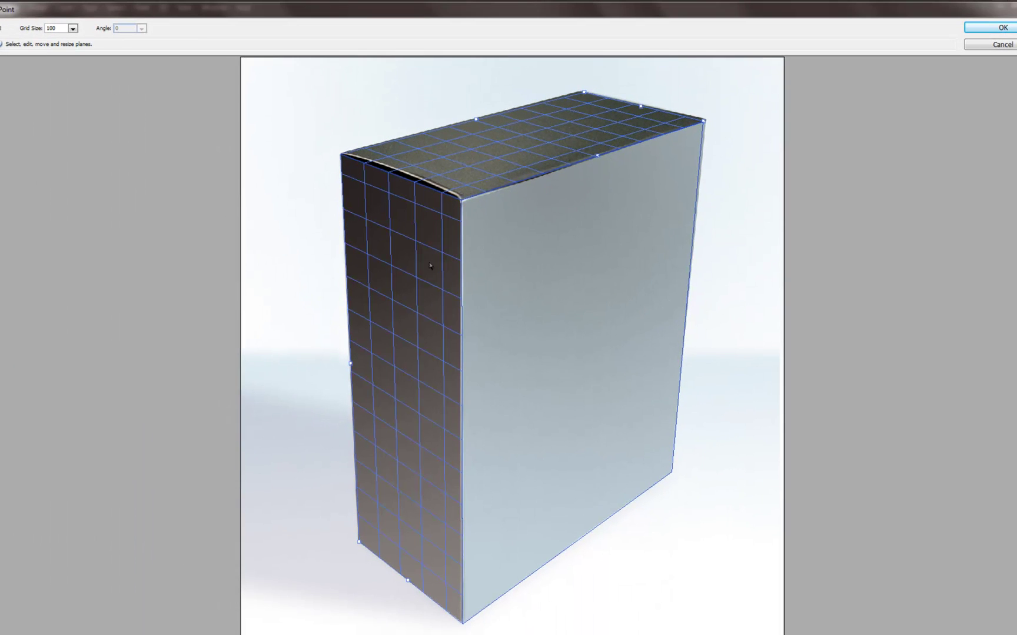
pyautogui.click(535, 257)
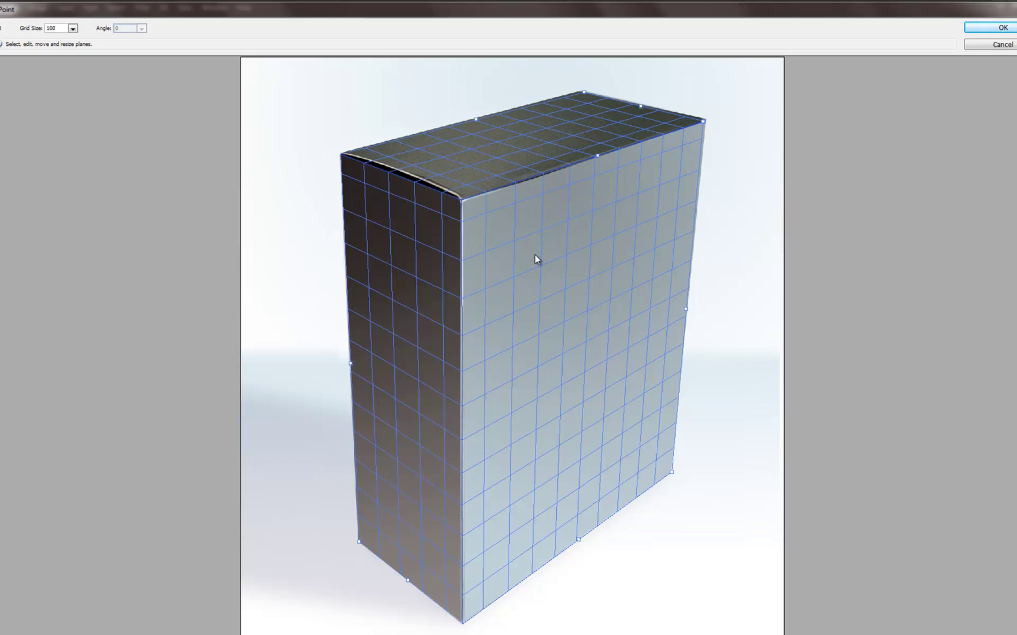
# Try pasting the copied artwork into the planes and repositioning it so it wraps around the box
pyautogui.press('alt')
pyautogui.hotkey('ctrl', 'v')
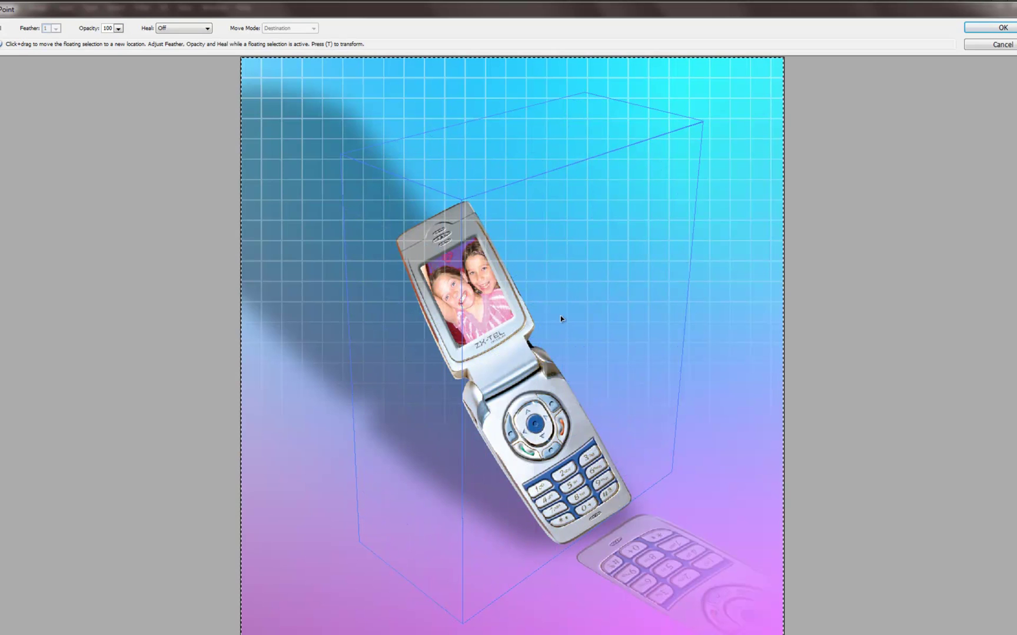
pyautogui.moveTo(572, 336); pyautogui.dragTo(646, 281)
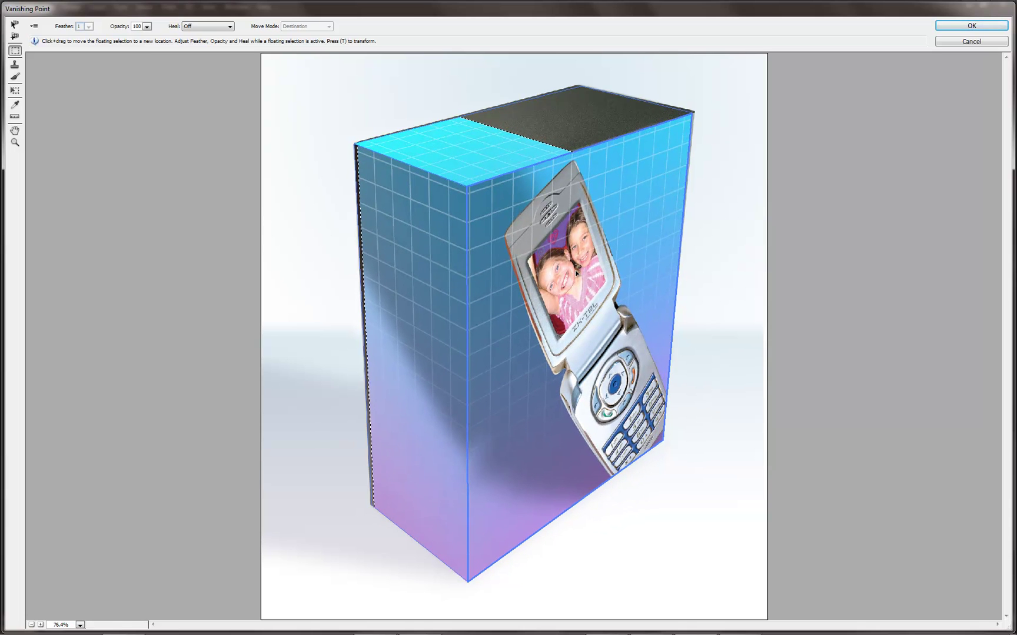
pyautogui.moveTo(575, 270); pyautogui.dragTo(479, 334)
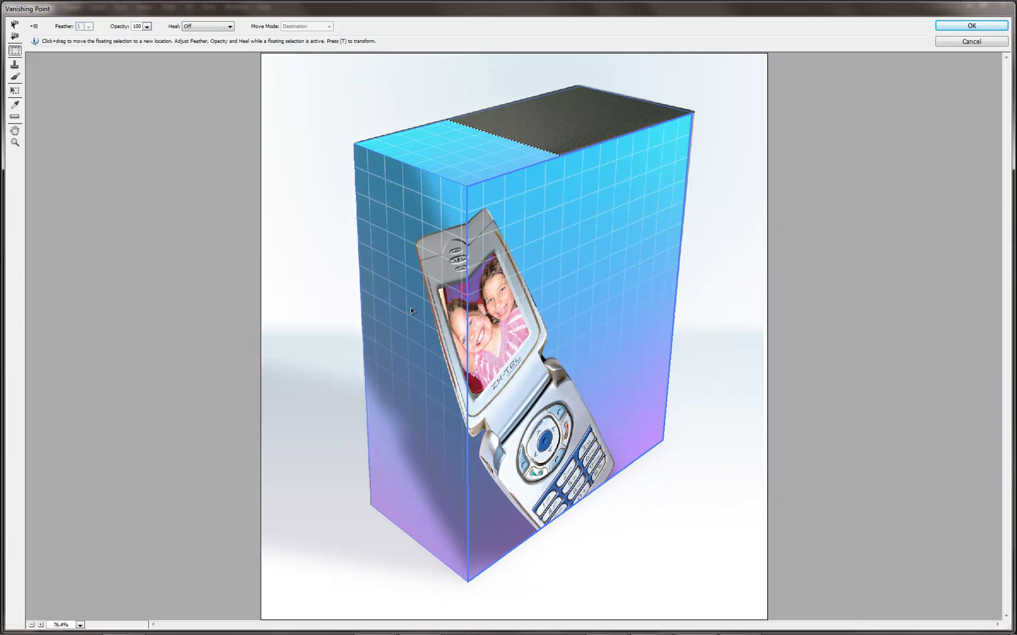
pyautogui.moveTo(491, 340); pyautogui.dragTo(559, 251)
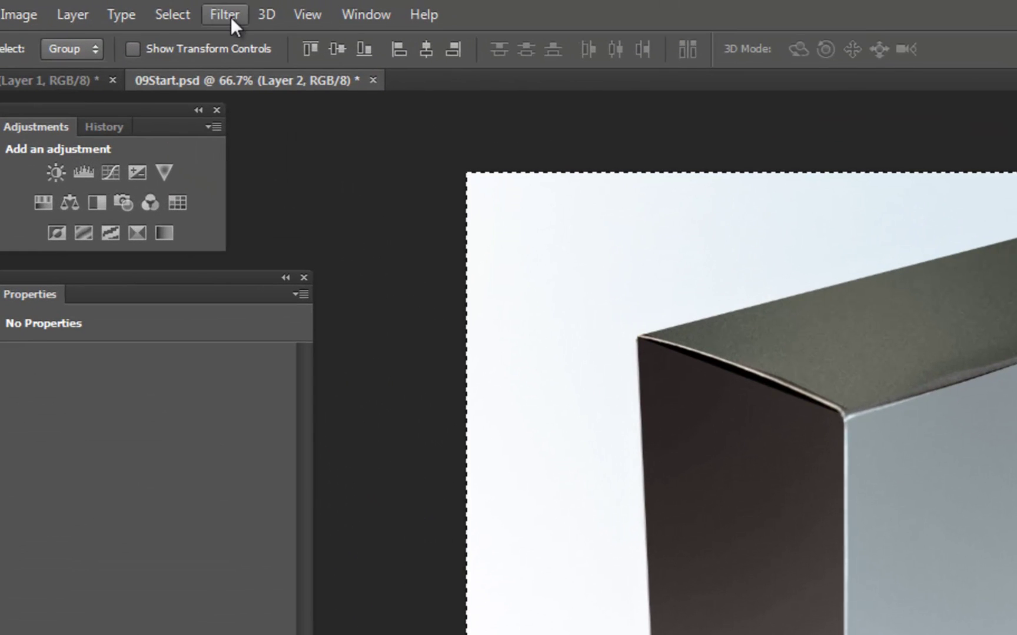
# Reopen Vanishing Point and outline the box's wide front face with a new four-corner perspective plane
pyautogui.click(207, 11)
pyautogui.click(297, 206)
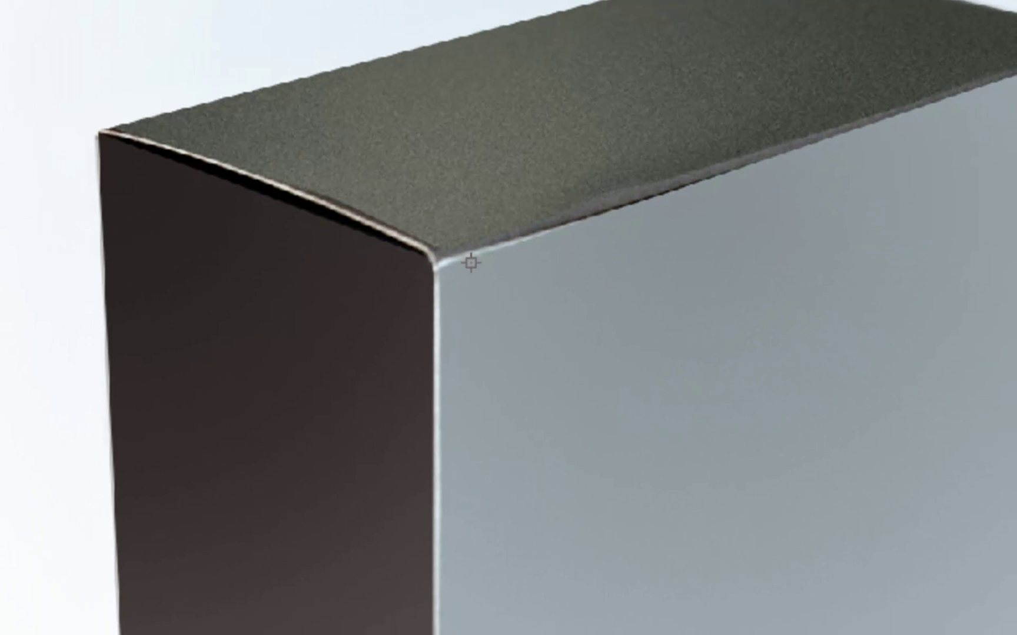
pyautogui.click(435, 263)
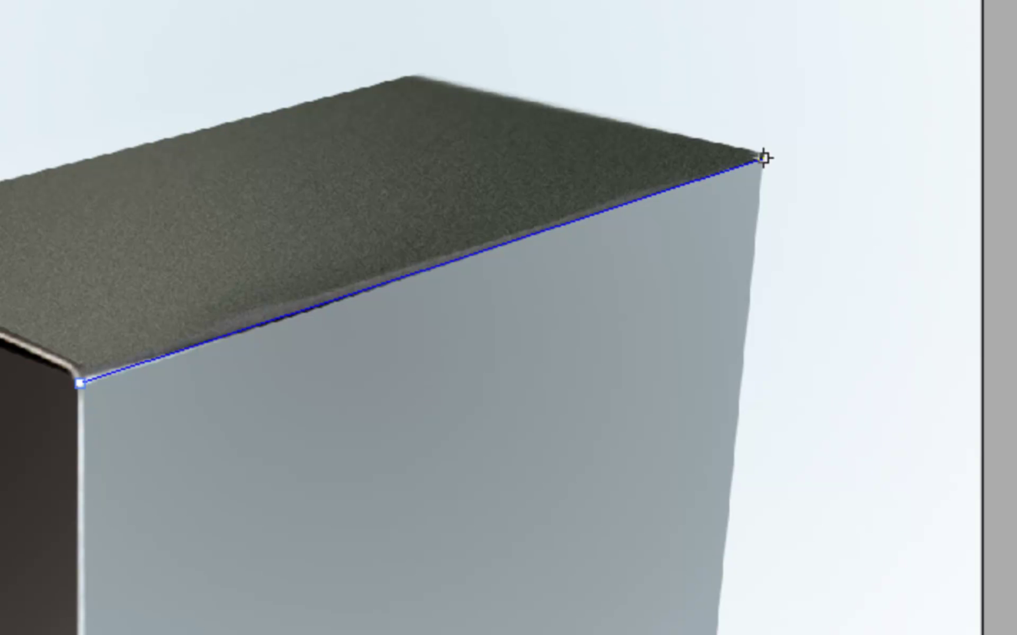
pyautogui.click(763, 157)
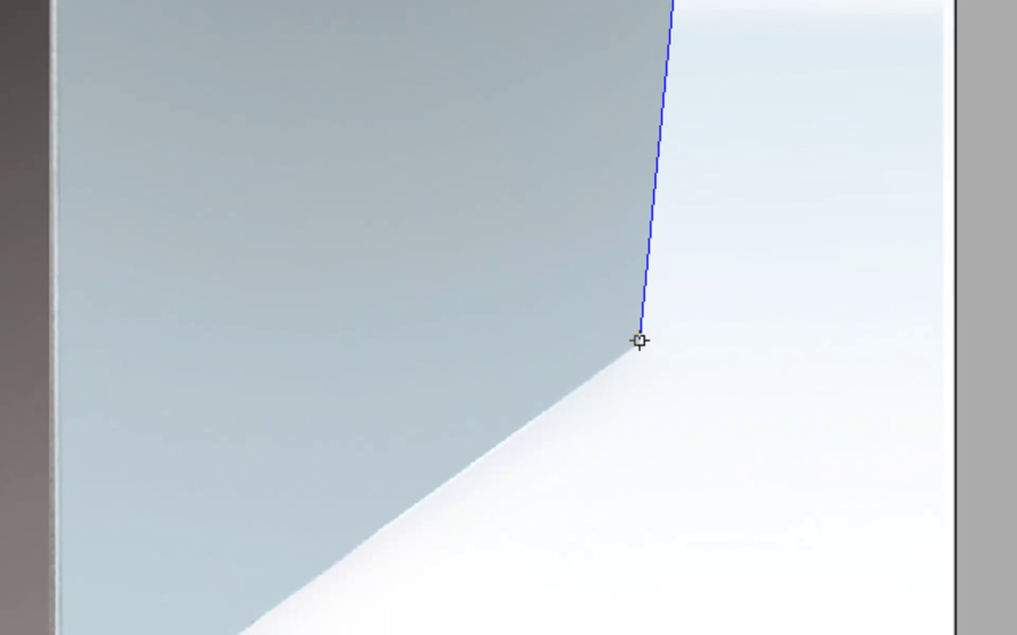
pyautogui.click(640, 340)
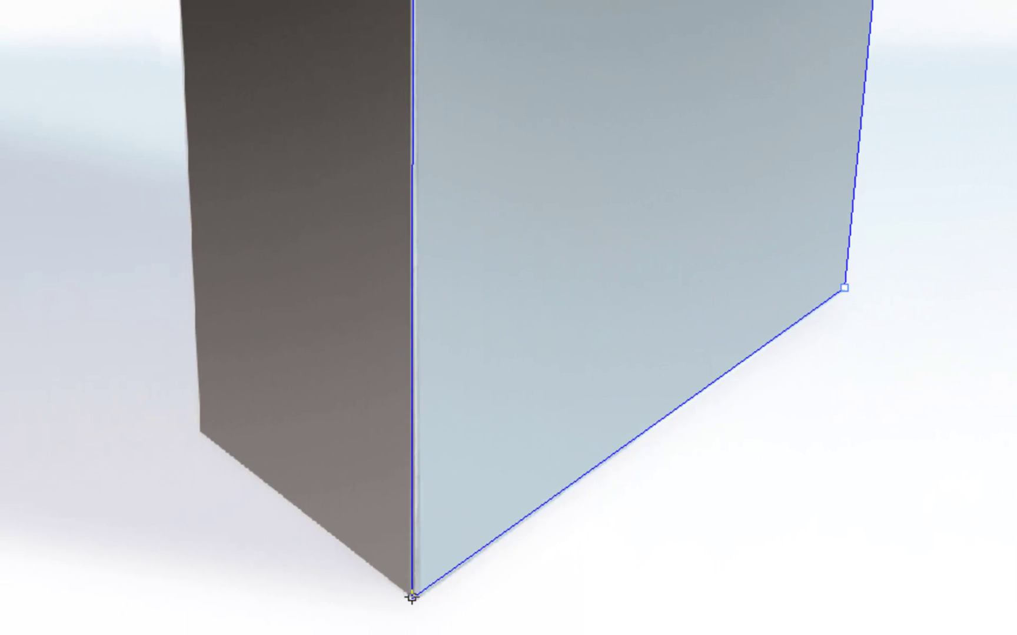
pyautogui.click(411, 597)
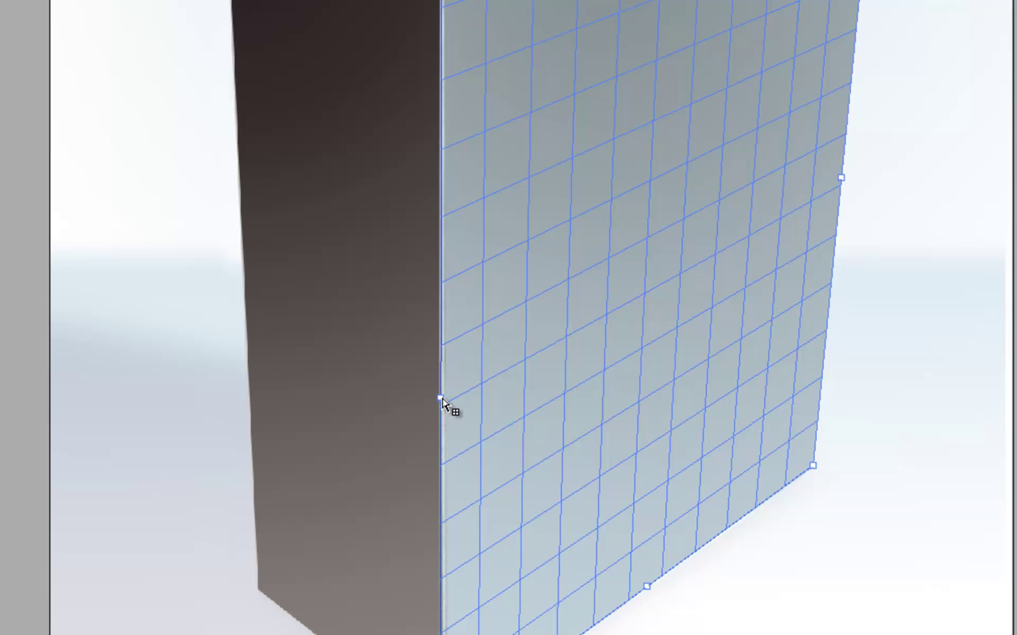
# Tear off a perpendicular plane from the front plane's near edge and fit its outer corners to the dark narrow side
pyautogui.moveTo(412, 209); pyautogui.dragTo(292, 149)
pyautogui.moveTo(336, 338); pyautogui.dragTo(253, 297)
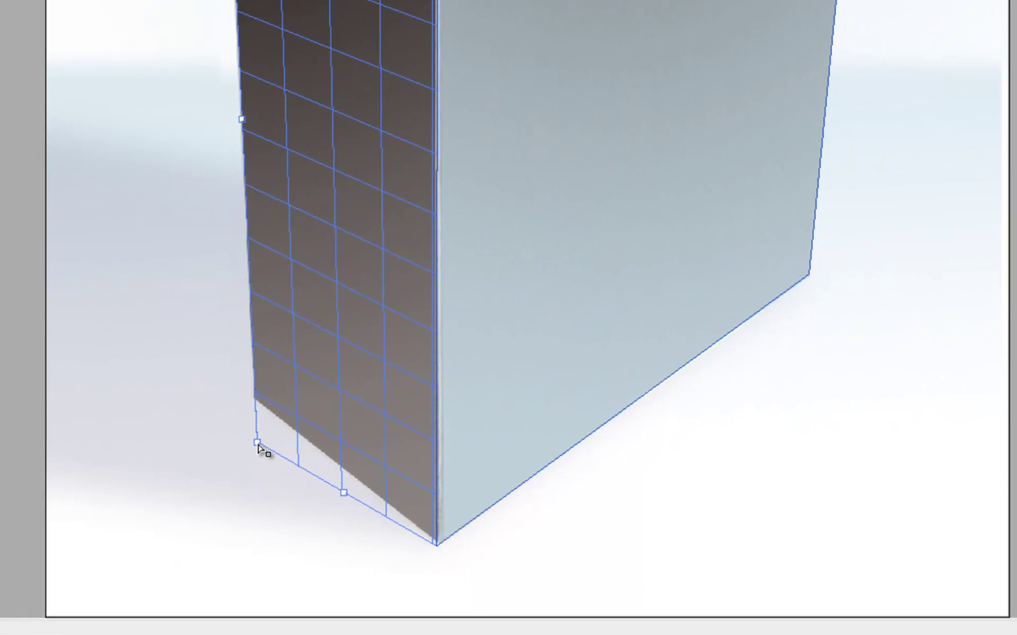
pyautogui.moveTo(257, 444); pyautogui.dragTo(256, 400)
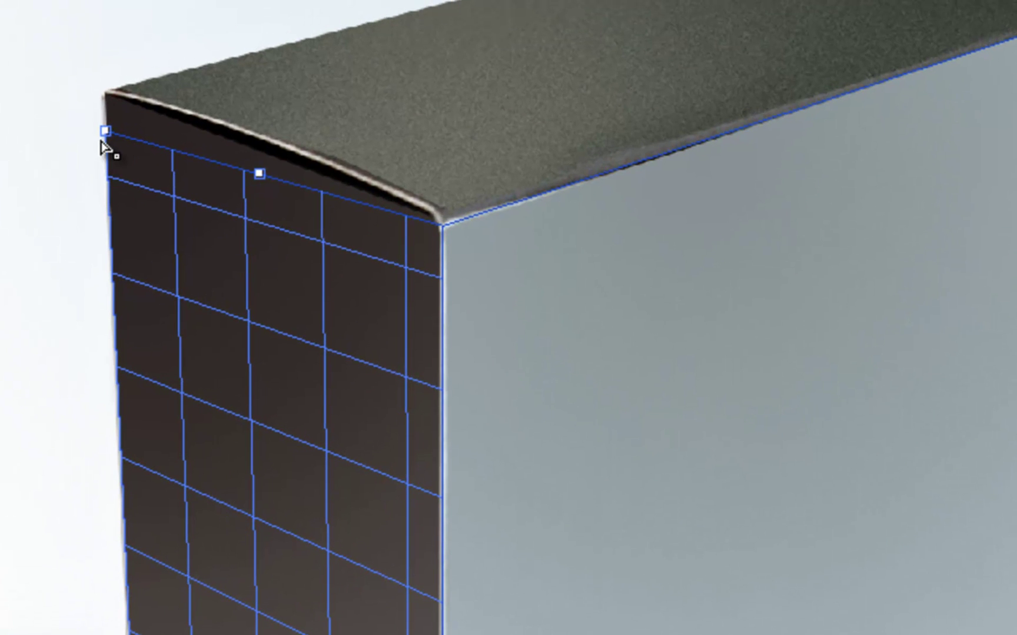
pyautogui.moveTo(105, 132); pyautogui.dragTo(104, 98)
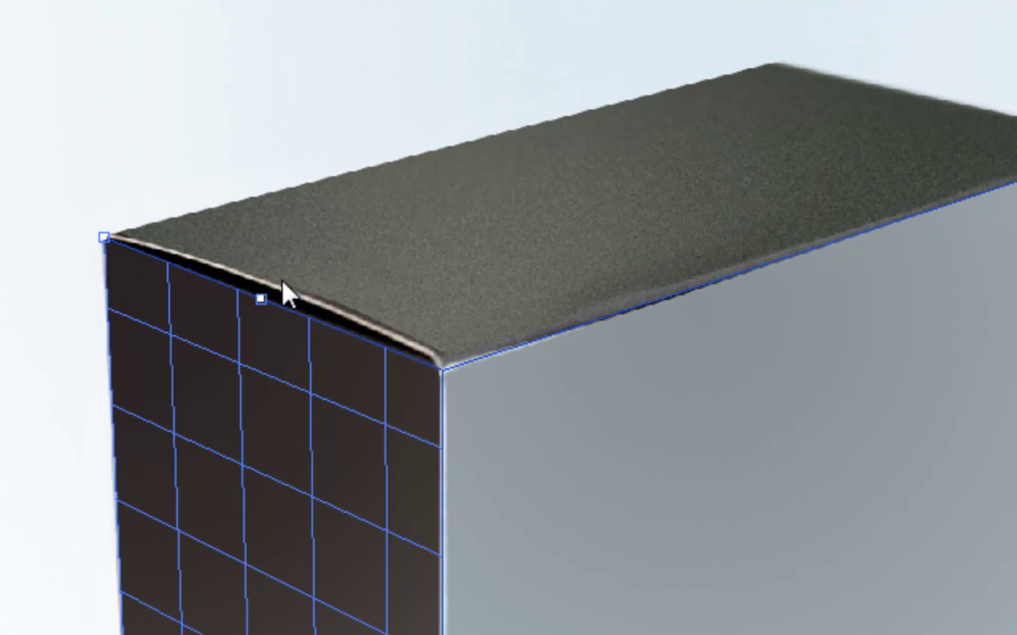
# Tear off a plane from the front plane over the box's top face, and select the front and side planes in turn
pyautogui.click(785, 520)
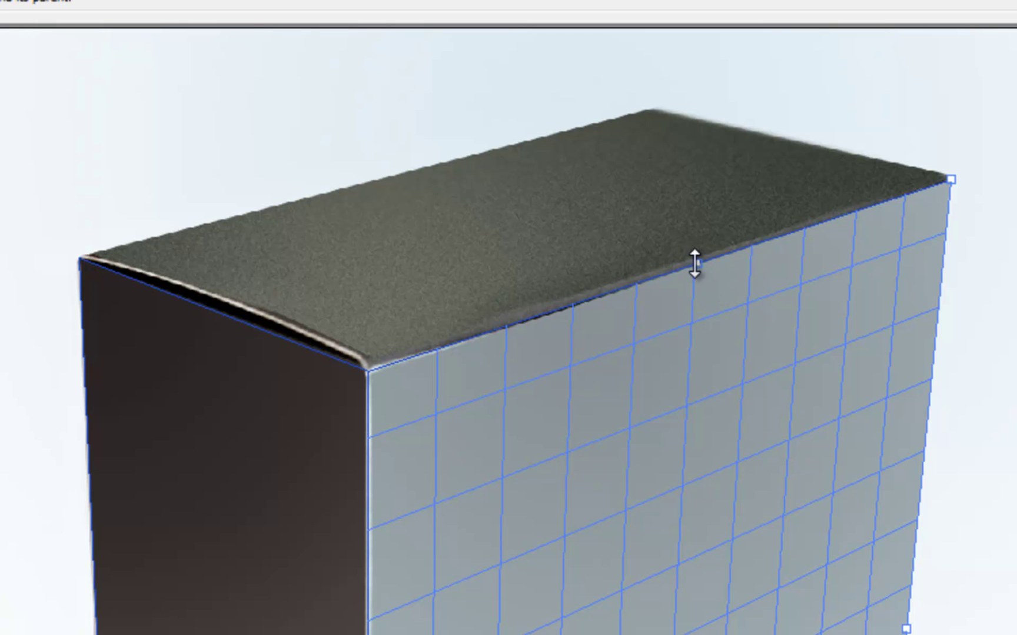
pyautogui.moveTo(696, 265); pyautogui.dragTo(407, 194)
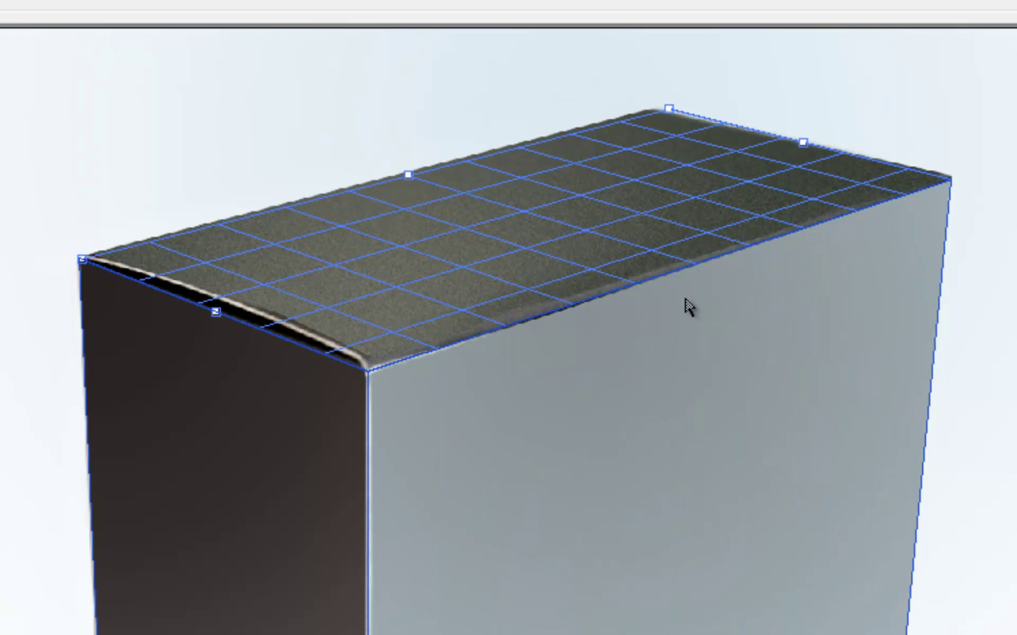
pyautogui.click(710, 512)
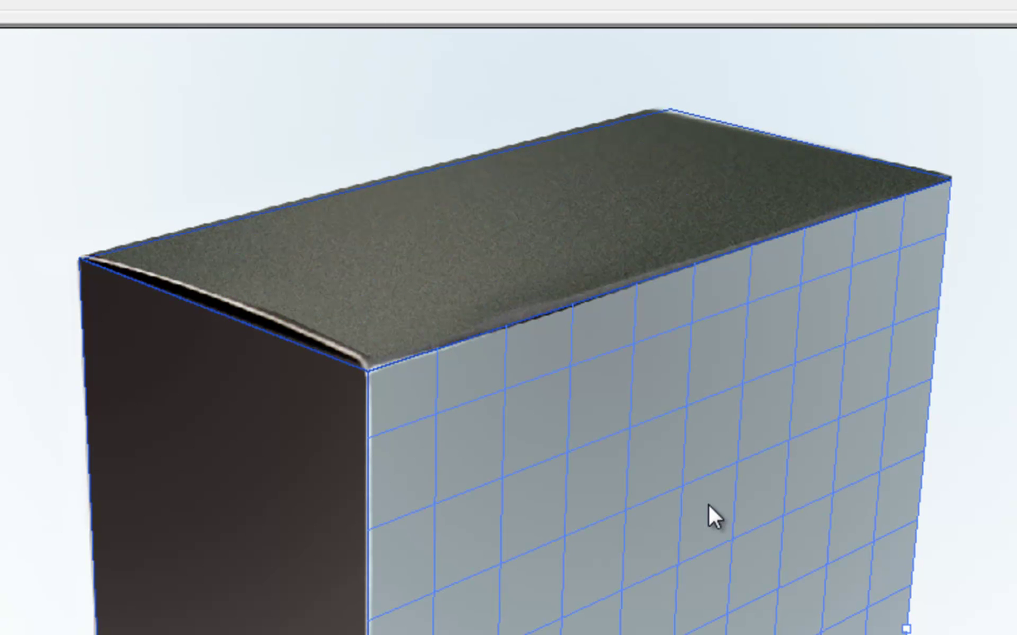
pyautogui.click(215, 458)
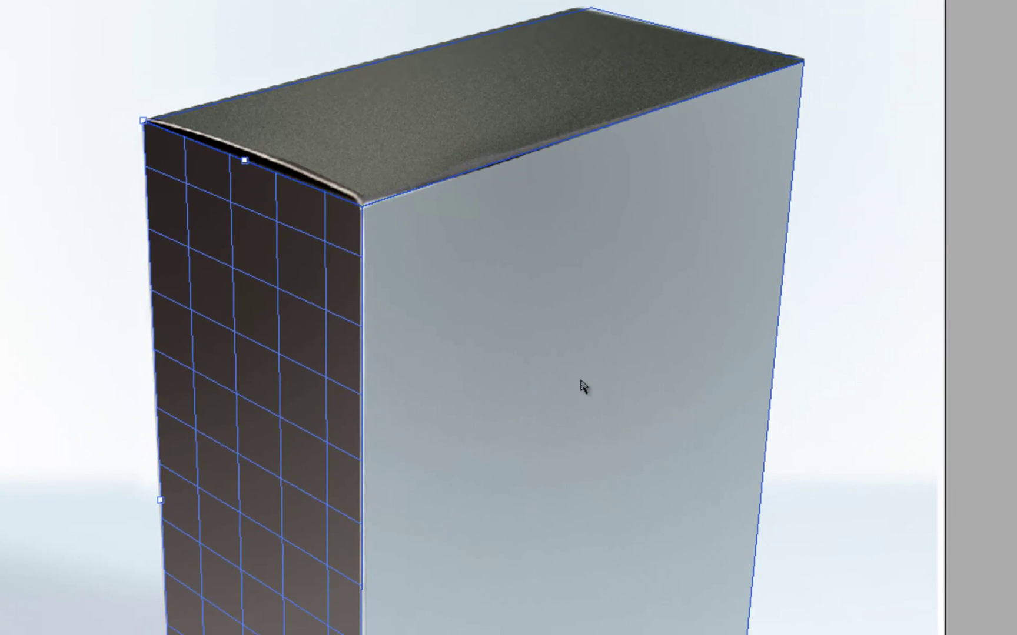
pyautogui.click(659, 612)
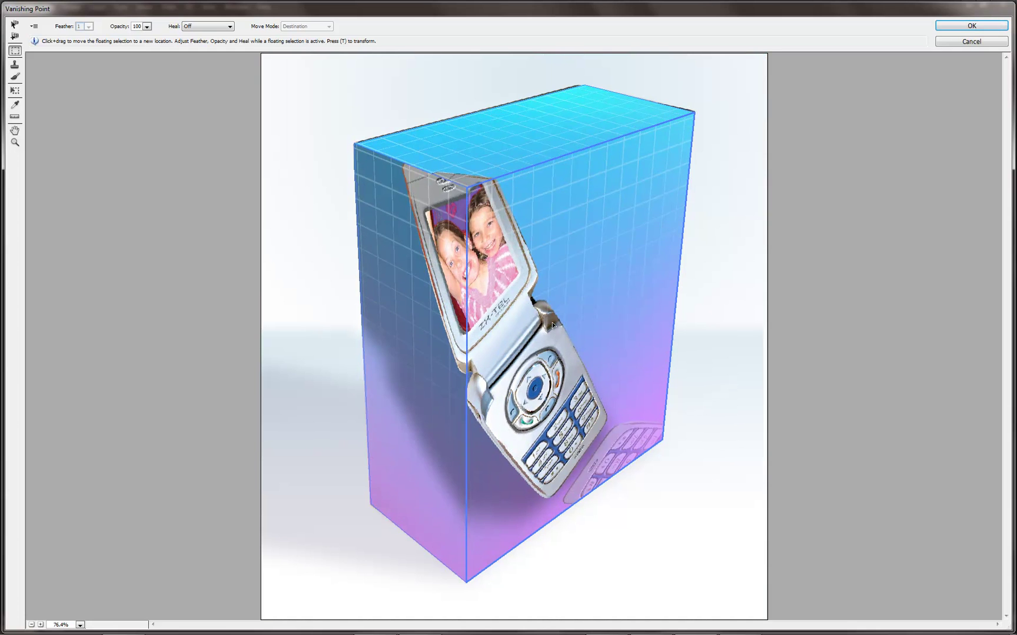
# Reposition the pasted artwork wrapped around the box so the phone lies on the wide front face
pyautogui.moveTo(552, 321)
pyautogui.mouseDown()
pyautogui.moveTo(598, 339)
pyautogui.moveTo(625, 332)
pyautogui.moveTo(620, 226)
pyautogui.moveTo(594, 262)
pyautogui.moveTo(561, 358)
pyautogui.moveTo(514, 372)
pyautogui.moveTo(534, 372)
pyautogui.moveTo(582, 328)
pyautogui.moveTo(561, 309)
pyautogui.mouseUp()
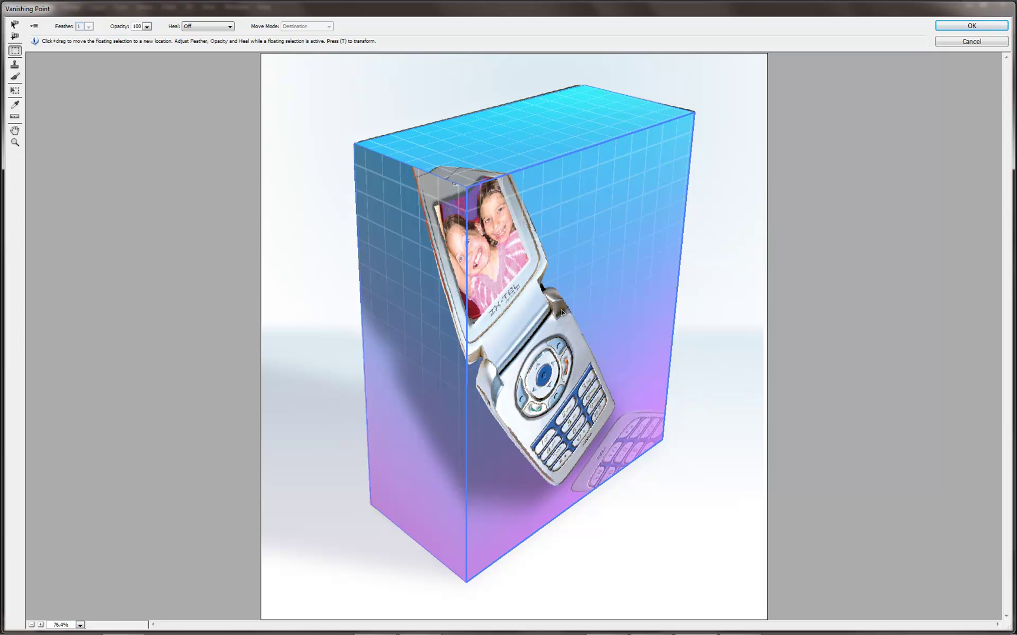
pyautogui.moveTo(560, 310)
pyautogui.mouseDown()
pyautogui.moveTo(556, 297)
pyautogui.moveTo(594, 340)
pyautogui.moveTo(550, 354)
pyautogui.moveTo(549, 312)
pyautogui.moveTo(550, 321)
pyautogui.mouseUp()
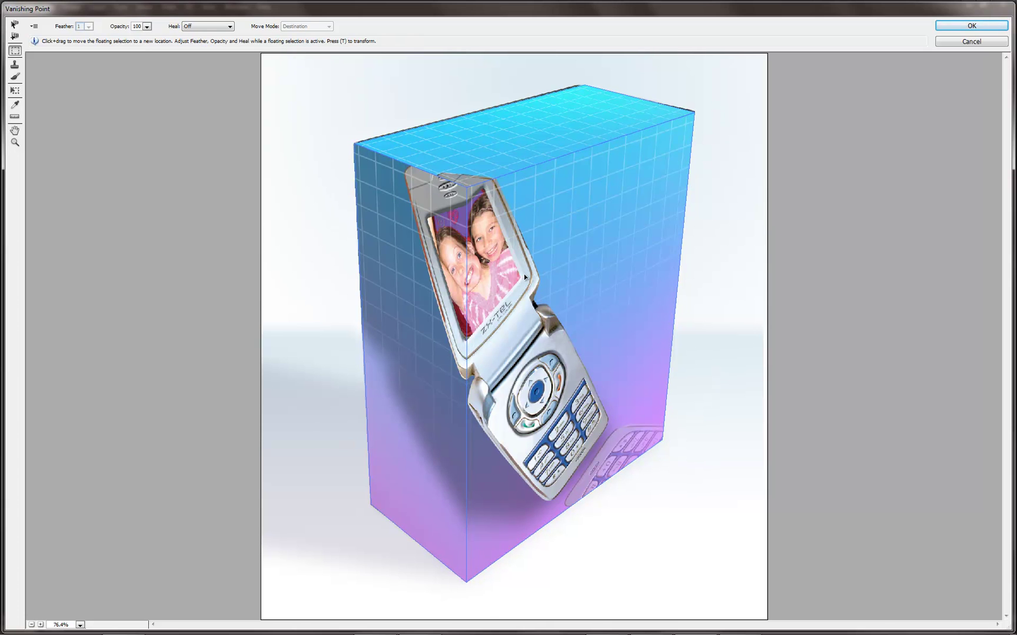
pyautogui.moveTo(524, 277); pyautogui.dragTo(581, 323)
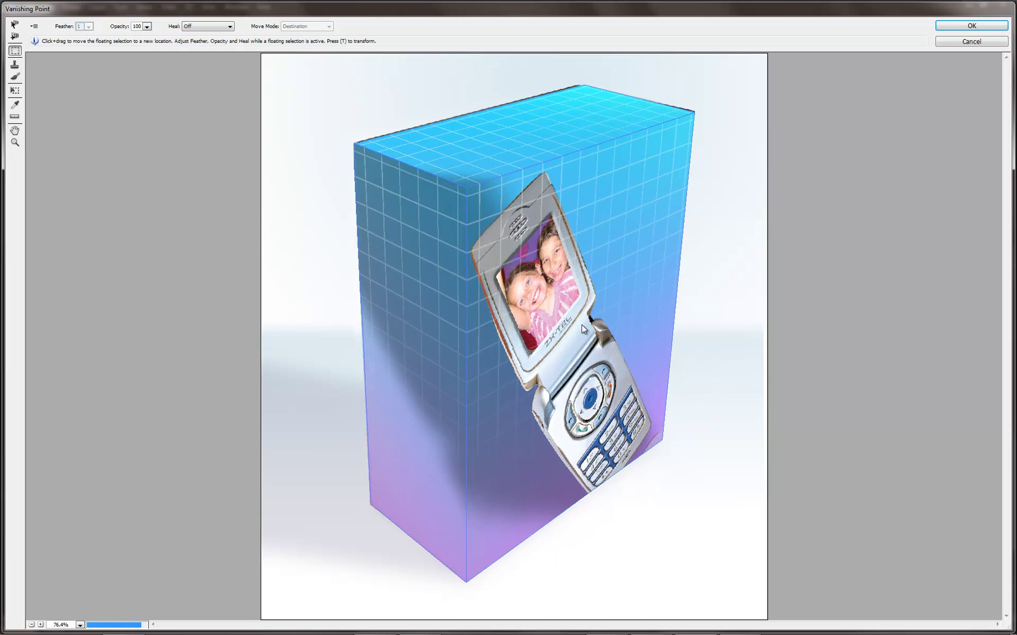